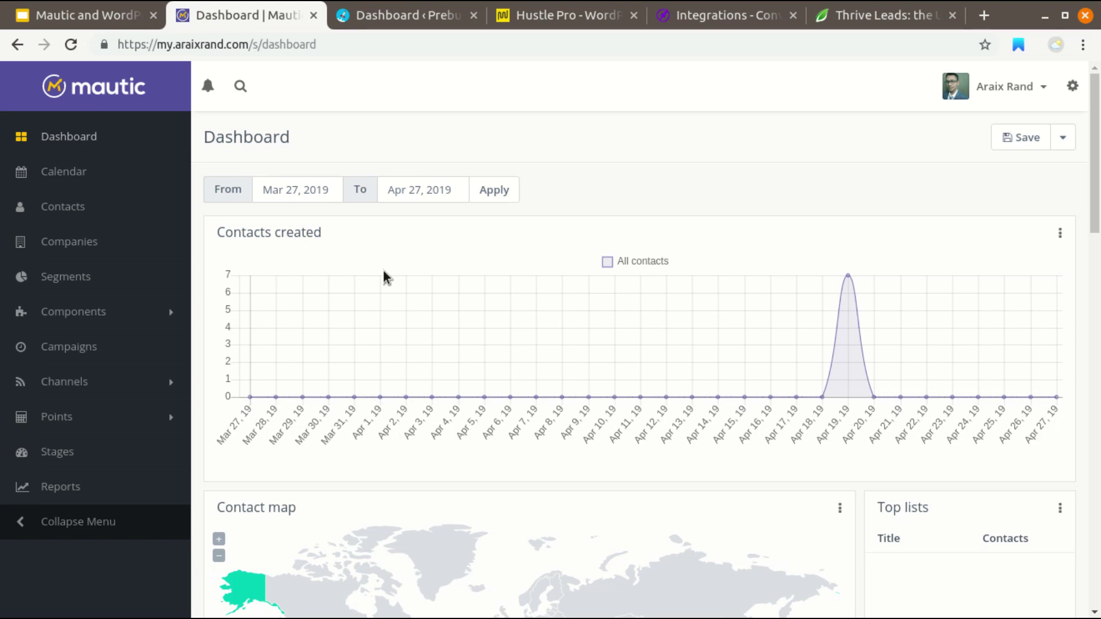
From the Mautic dashboard, open Forms under Components and start a new form.
click(71, 11)
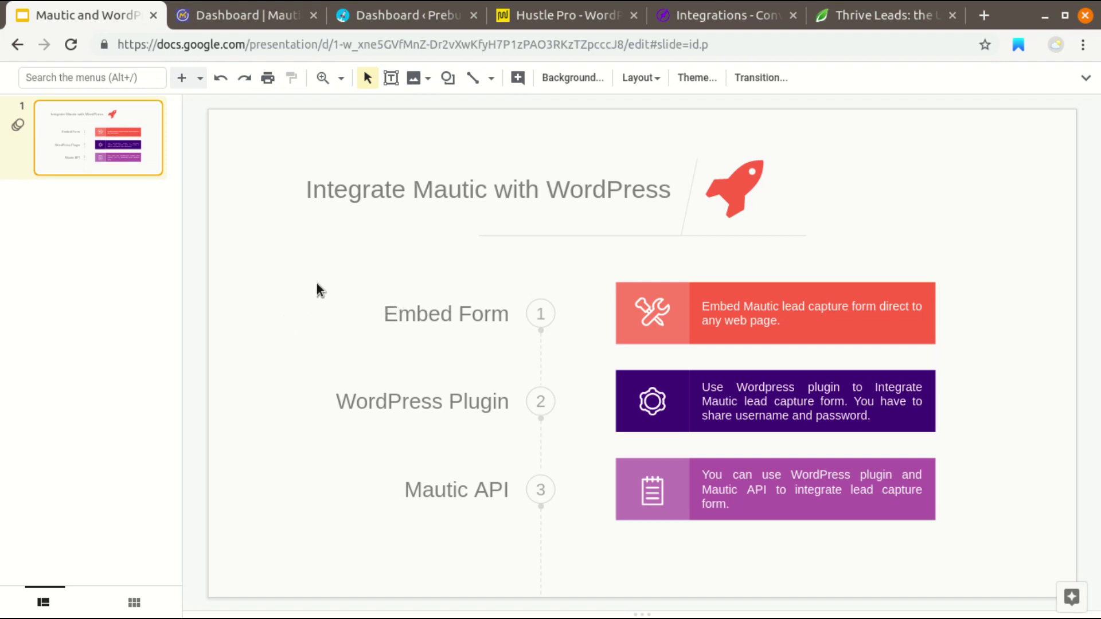
click(262, 24)
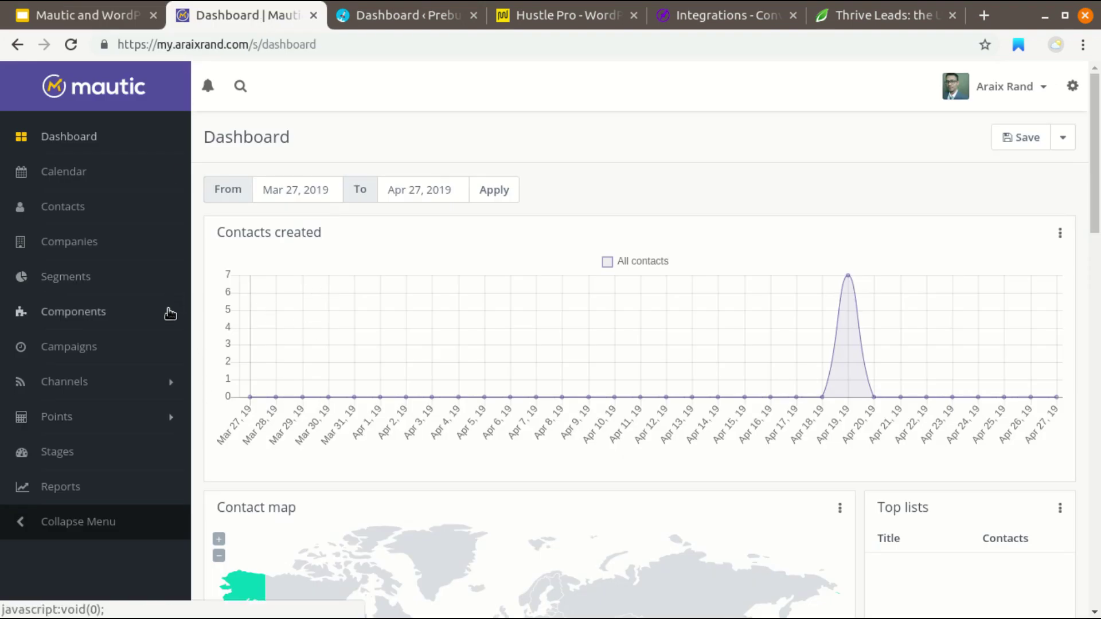
click(169, 313)
click(57, 365)
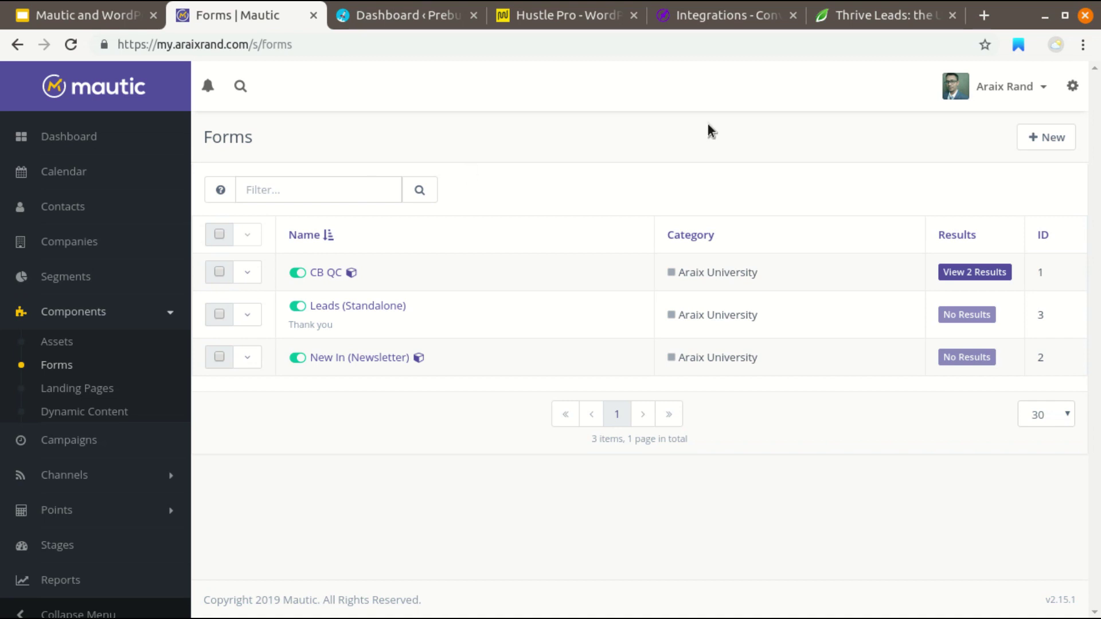
click(1039, 139)
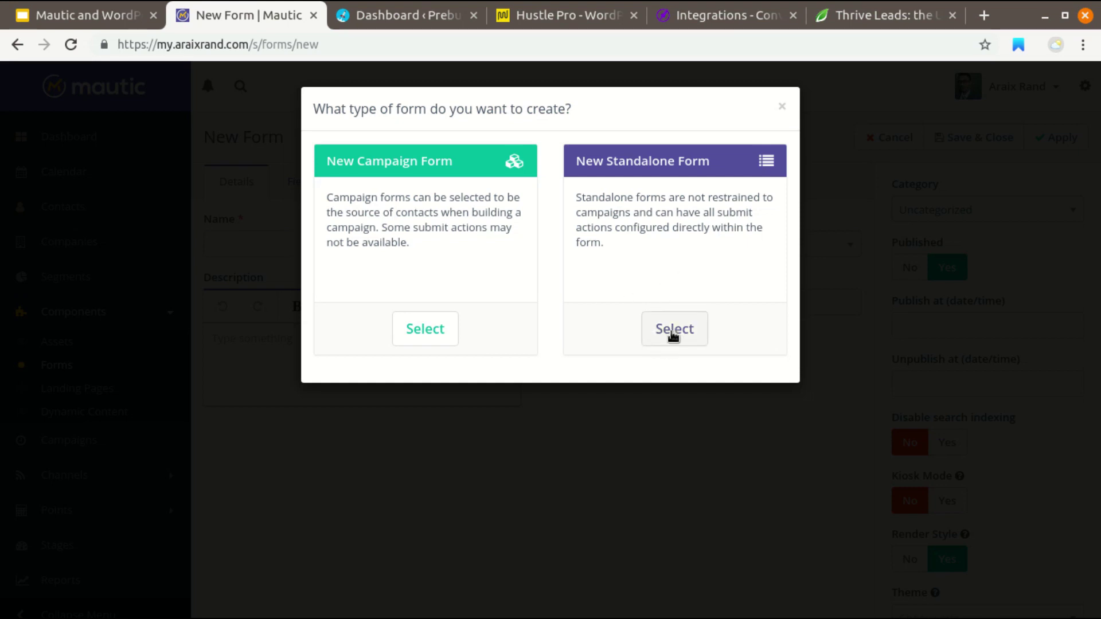
Choose Campaign Form and browse the field types in the Fields tab's Add a new field list.
click(425, 332)
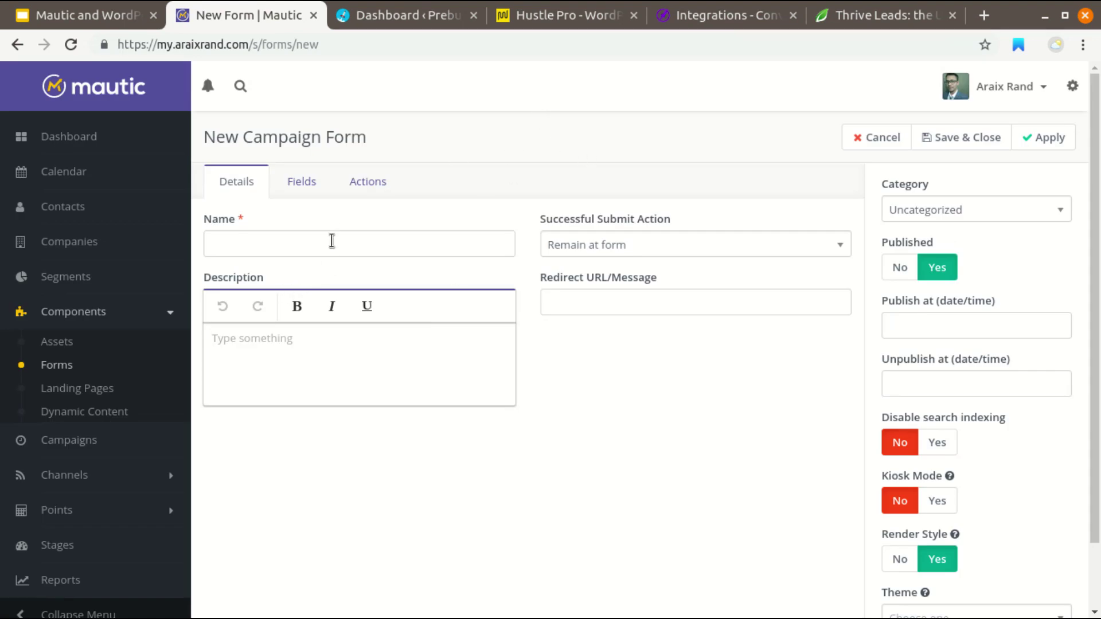
click(314, 187)
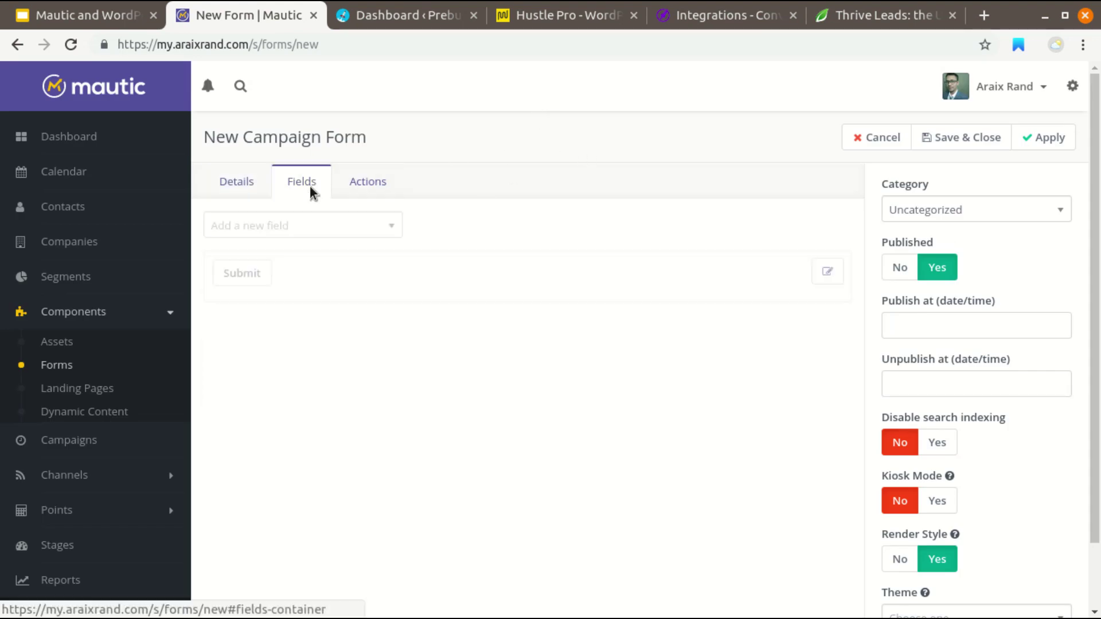
click(346, 230)
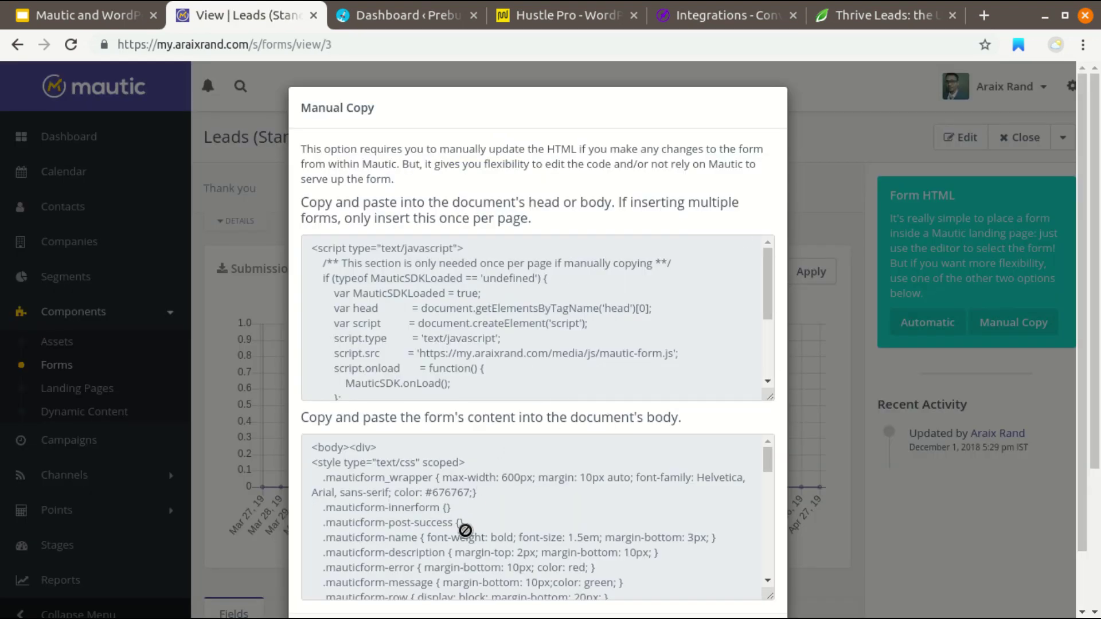
Copy the Leads (Standalone) form's body embed code, close Manual Copy, and return to the slides.
click(466, 531)
scroll(465, 530, down, 1)
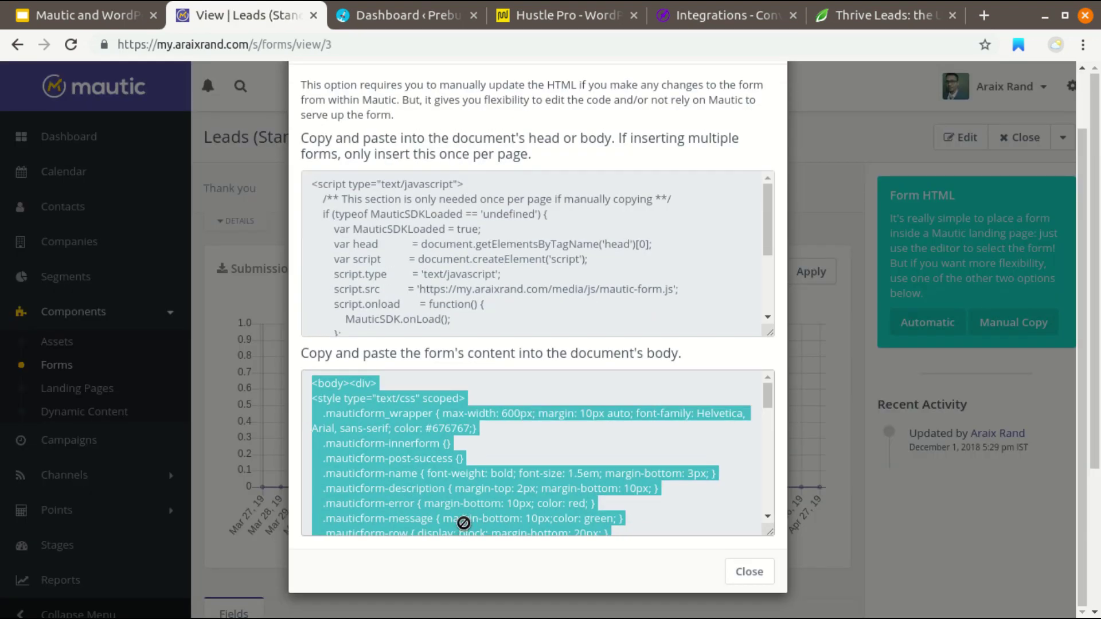
scroll(462, 435, down, 5)
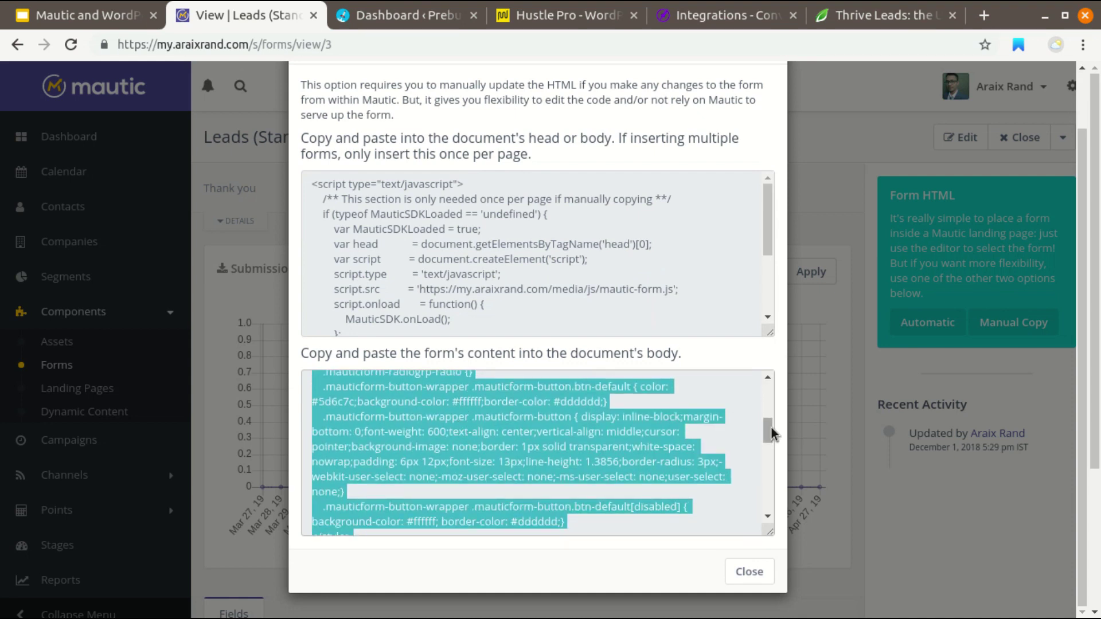
drag(768, 431, 766, 506)
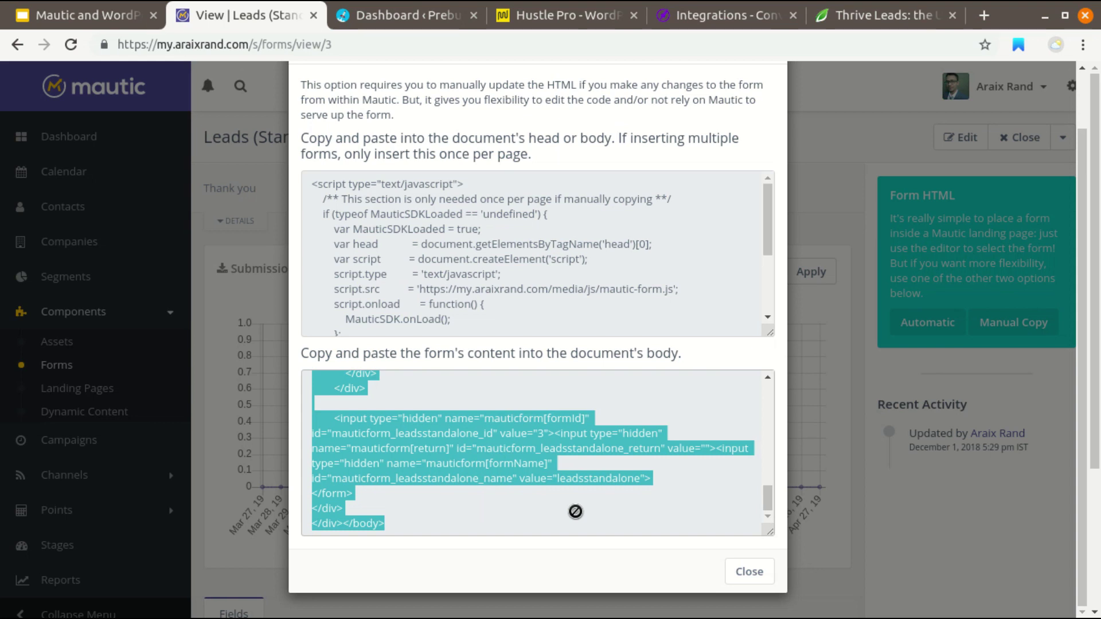
scroll(574, 510, up, 1)
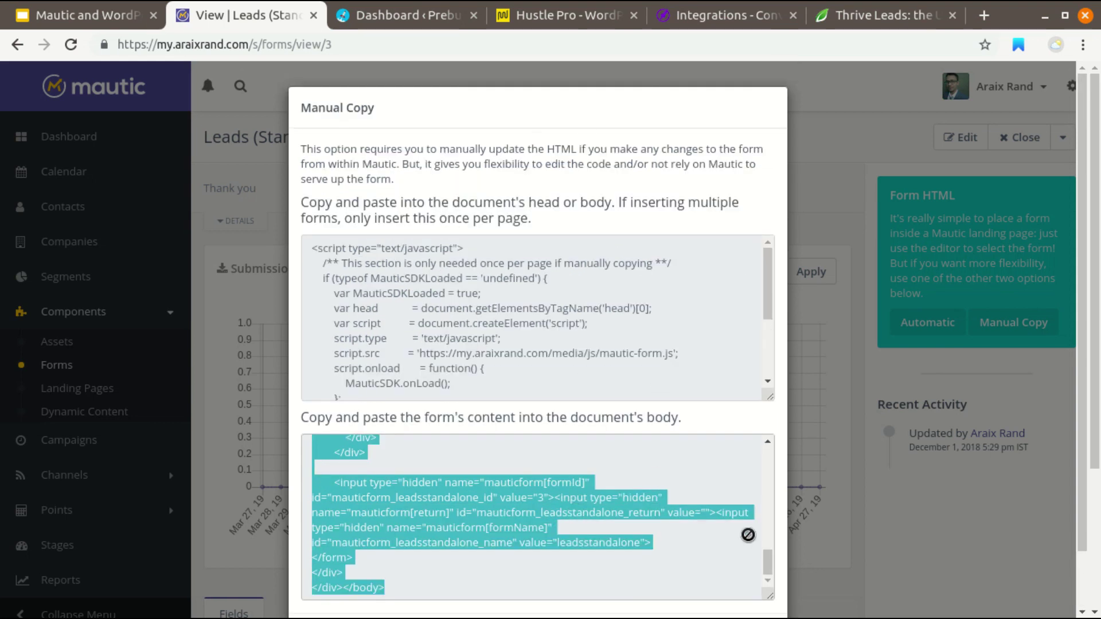
scroll(748, 534, down, 2)
click(752, 570)
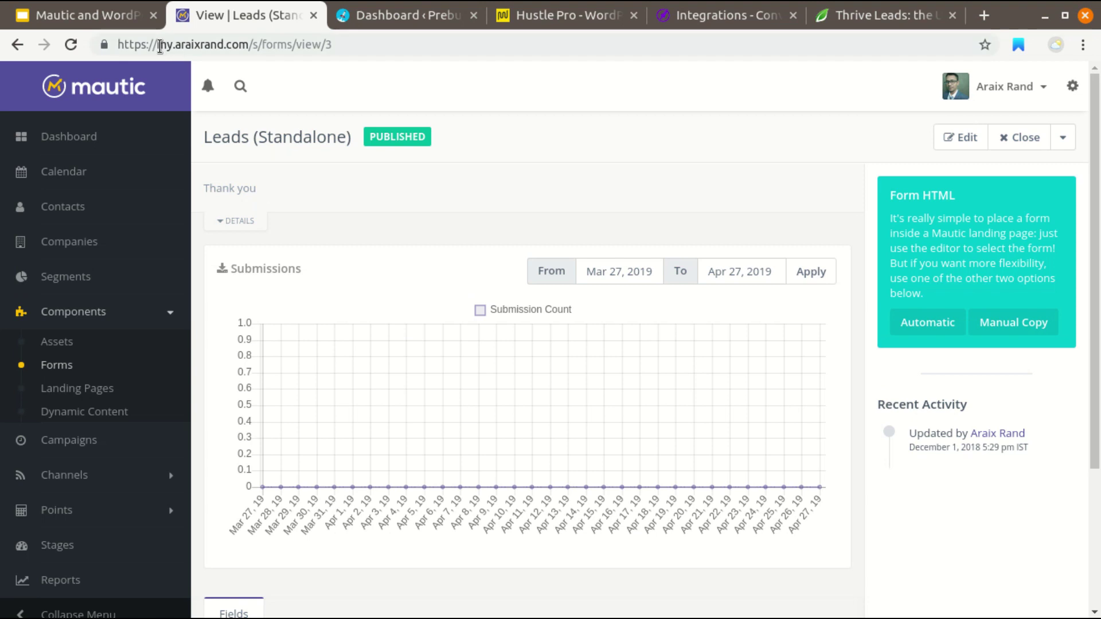
click(132, 18)
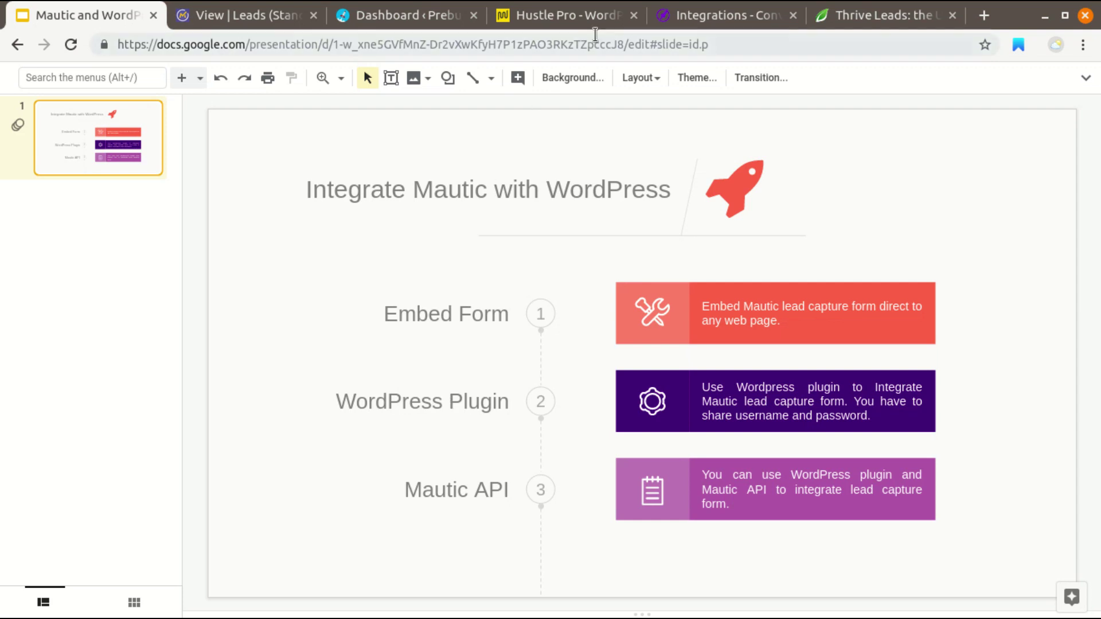
Go from the slides through Hustle Pro to Convert Pro's Integrations page.
click(586, 16)
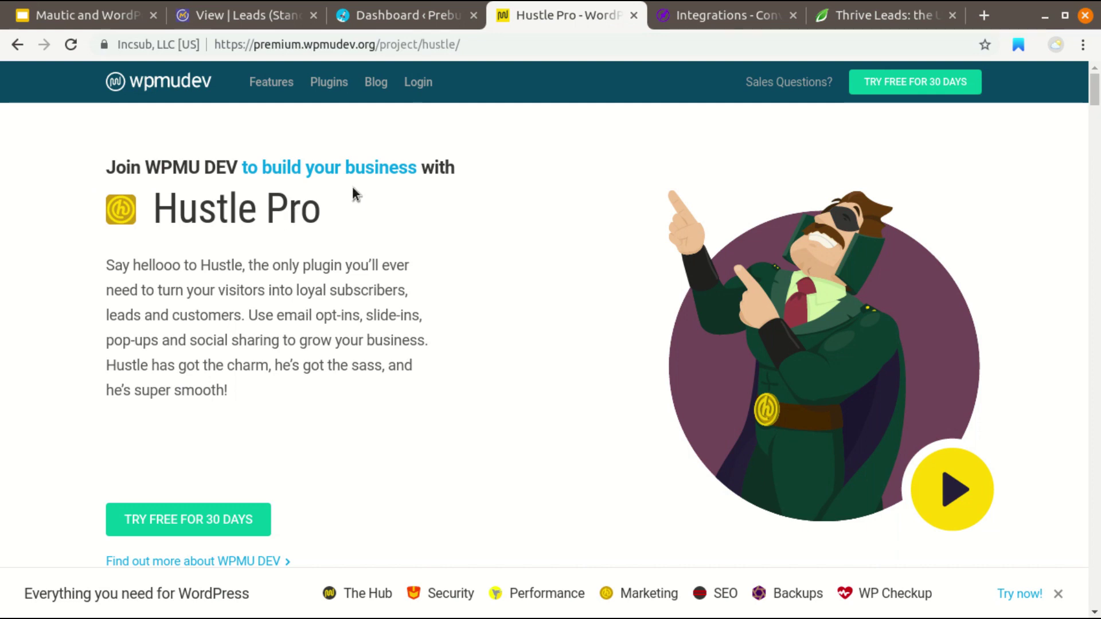
click(746, 16)
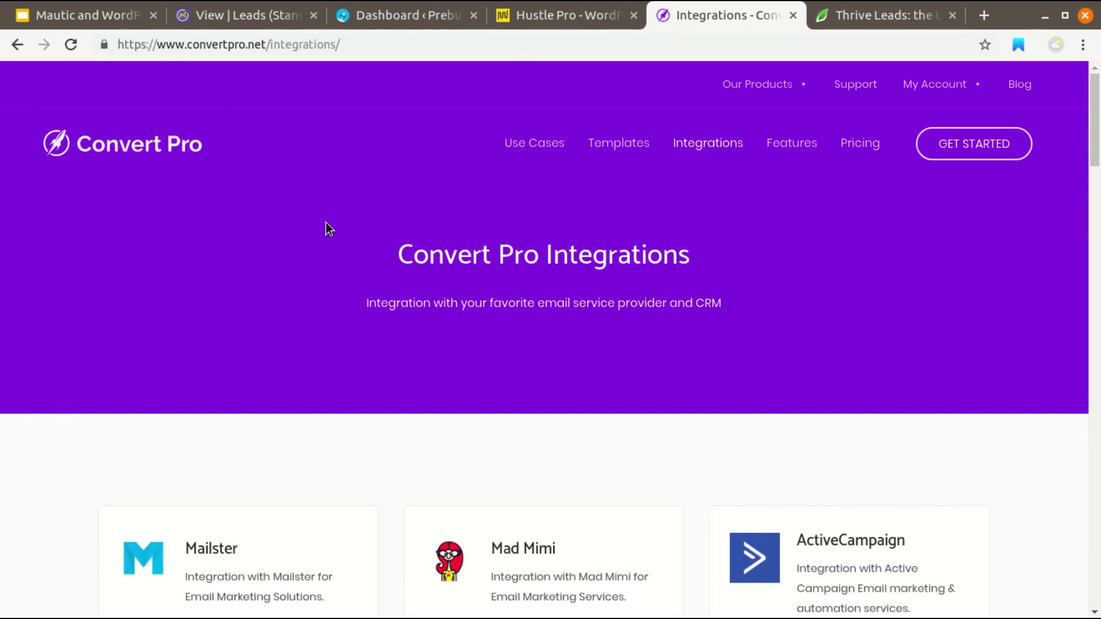
drag(1094, 121, 1094, 276)
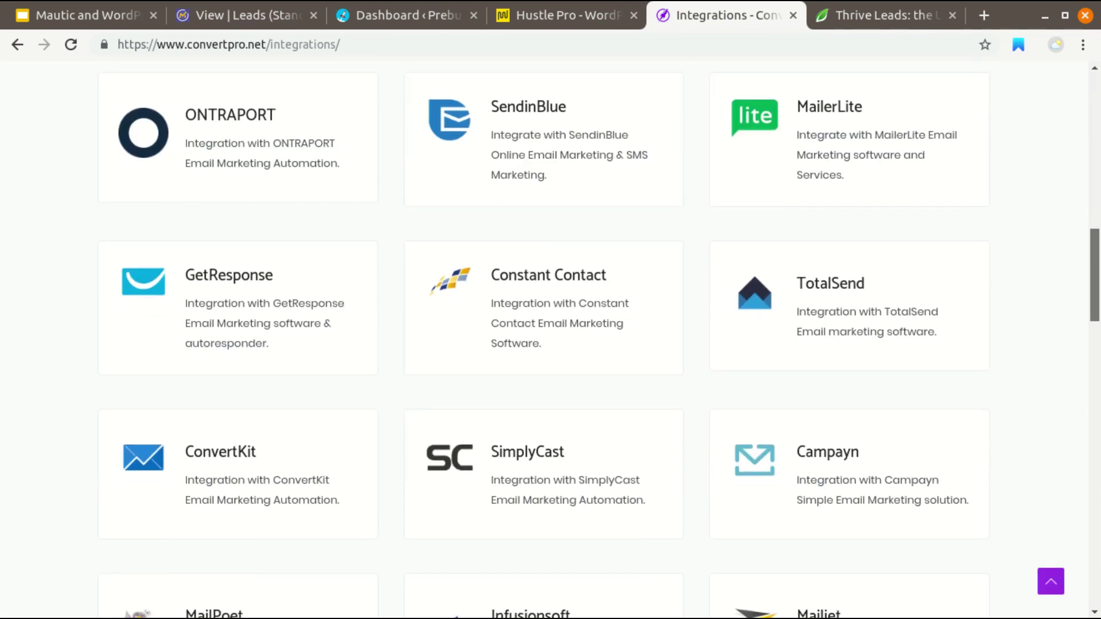
scroll(600, 340, down, 10)
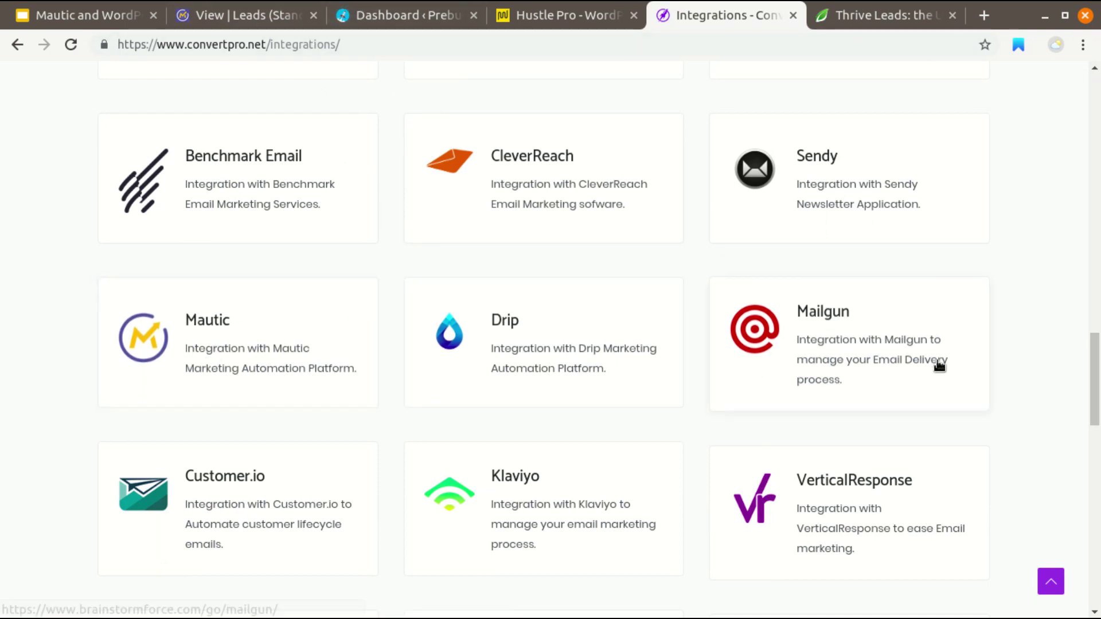
key(Home)
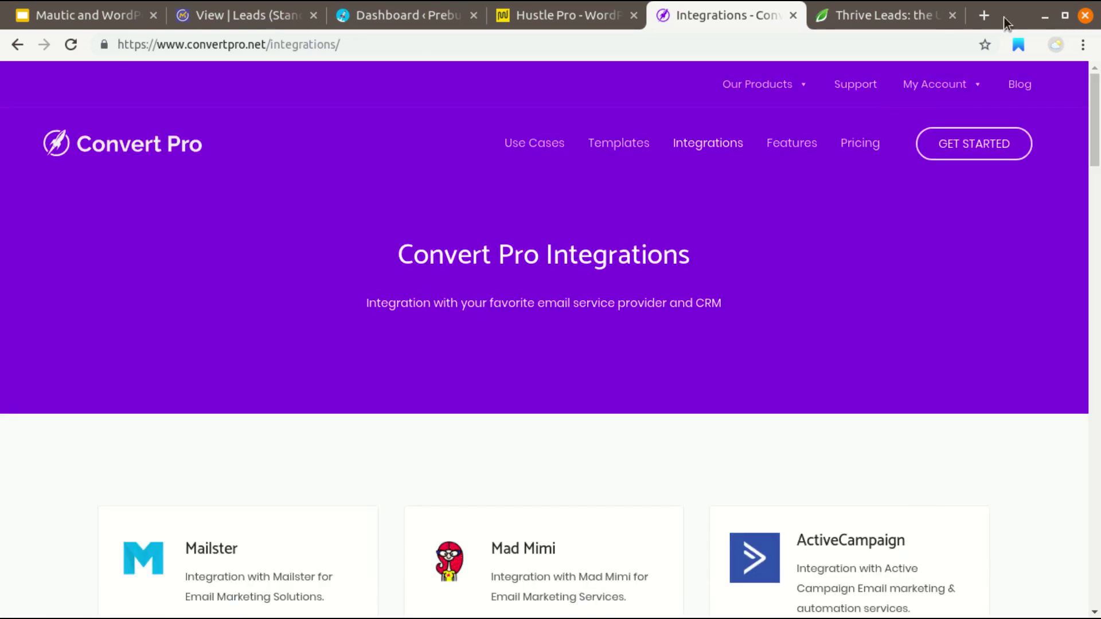
click(874, 14)
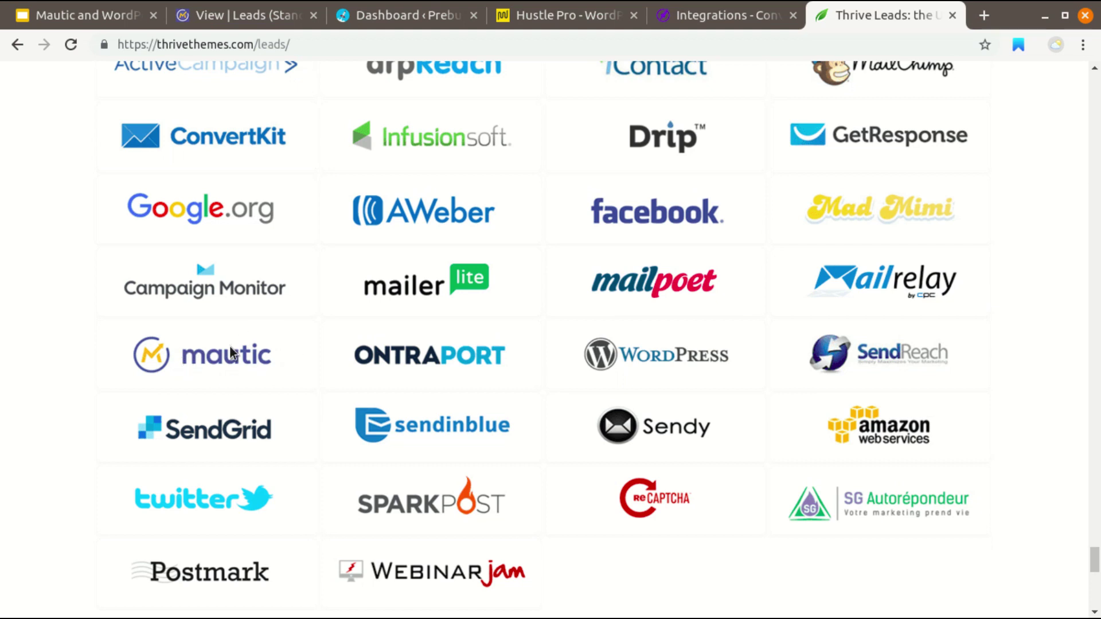
Return to the top of the Thrive Leads integrations, then go via Hustle Pro to the WordPress Dashboard.
scroll(249, 362, up, 6)
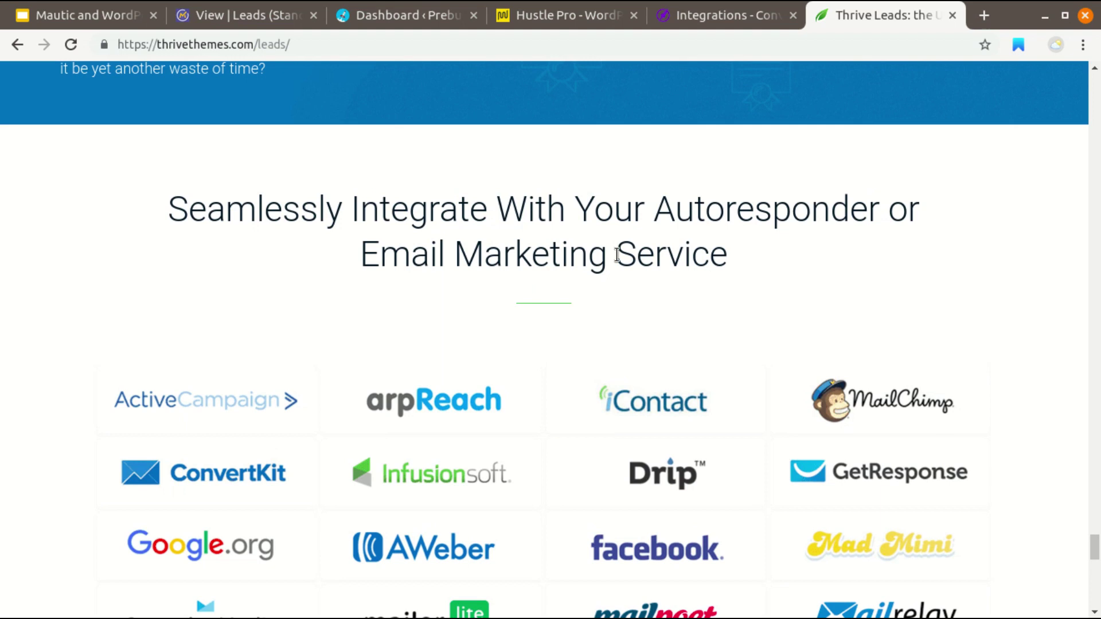
key(Home)
click(576, 16)
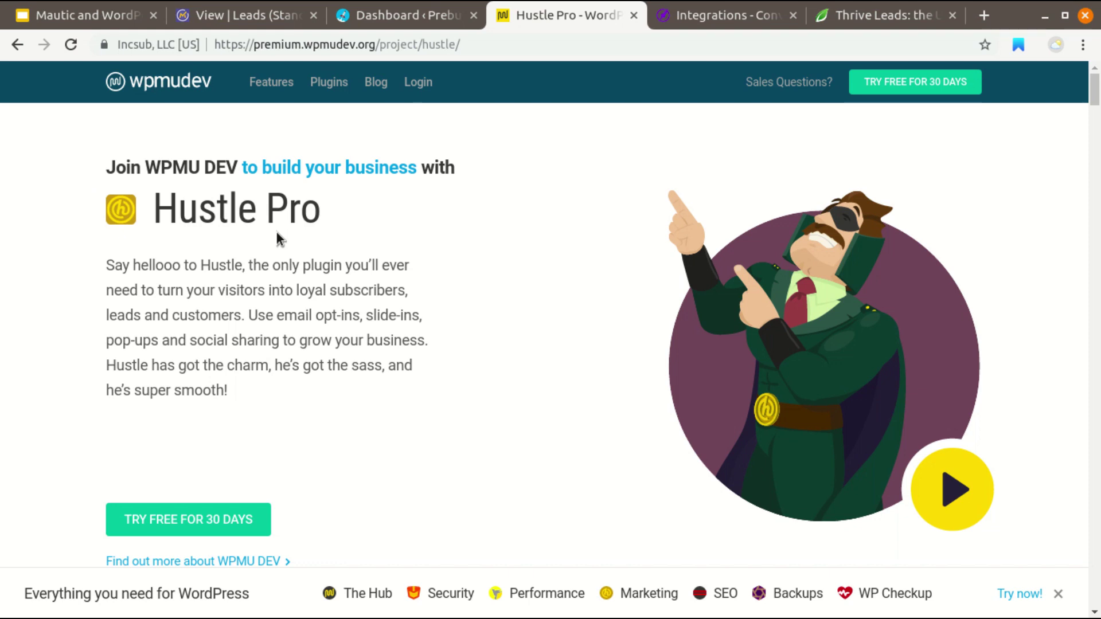
click(400, 16)
Open the Hustle dashboard from the admin sidebar and create a new Embed module.
scroll(347, 372, down, 4)
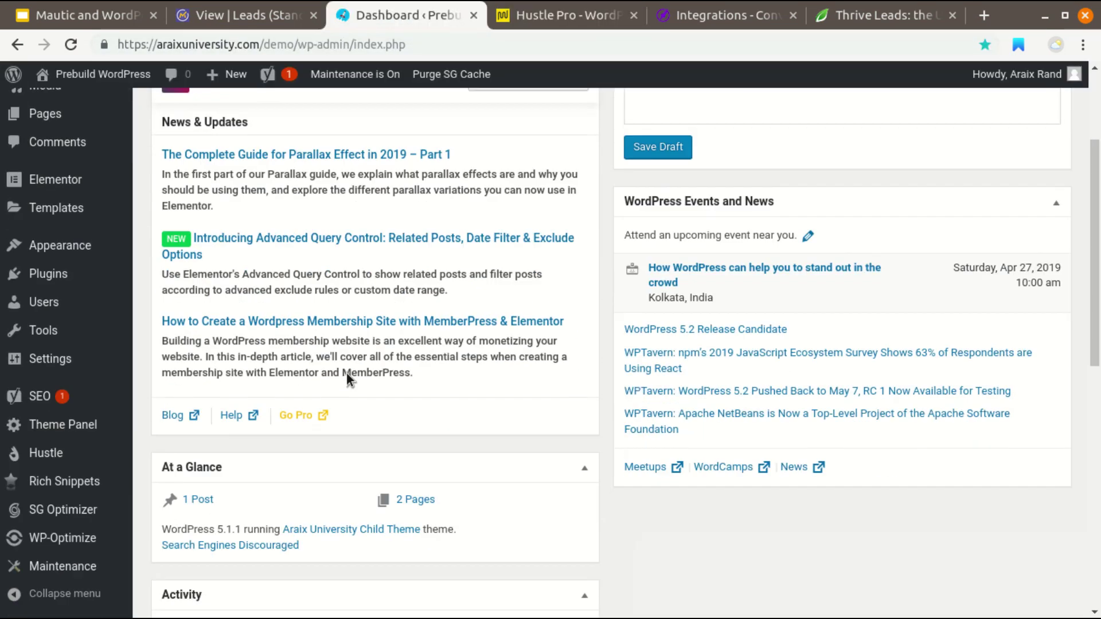
mouse_move(84, 277)
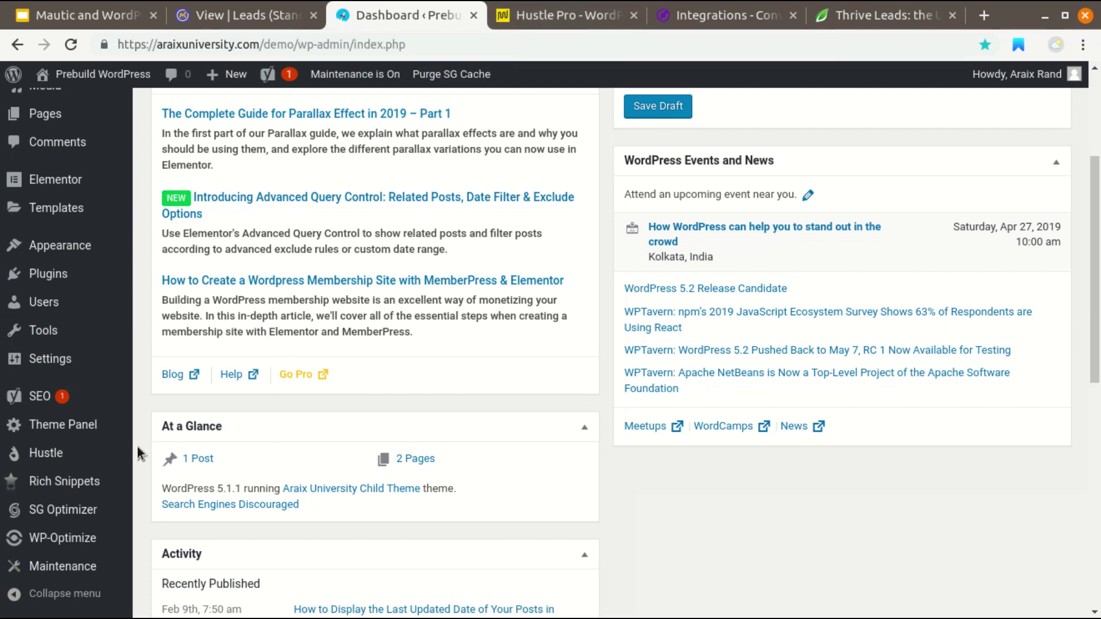
mouse_move(74, 464)
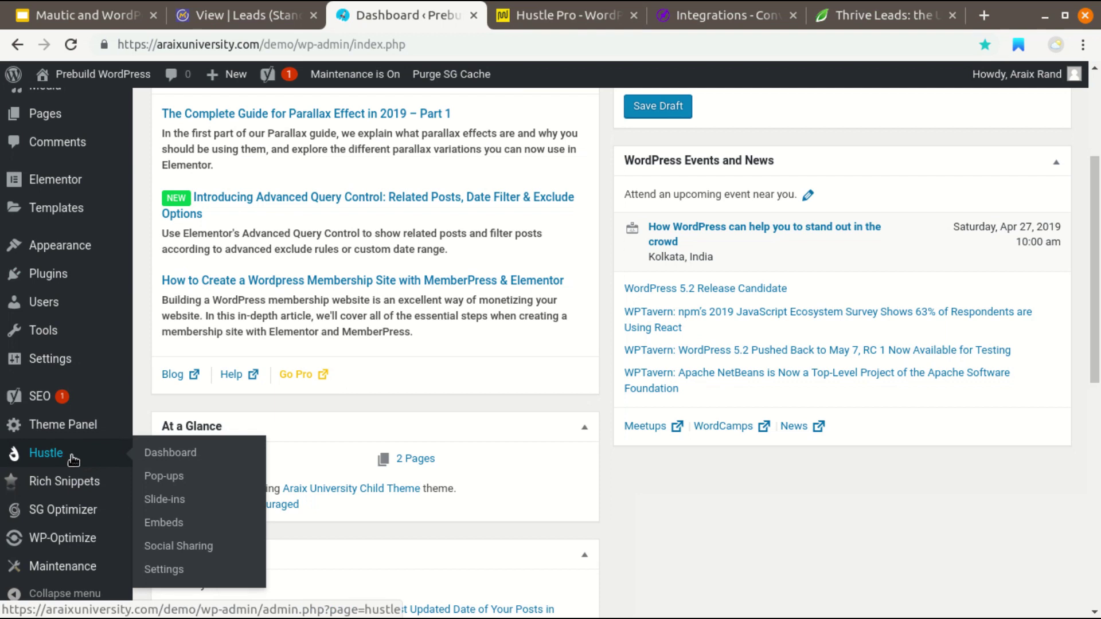
click(162, 456)
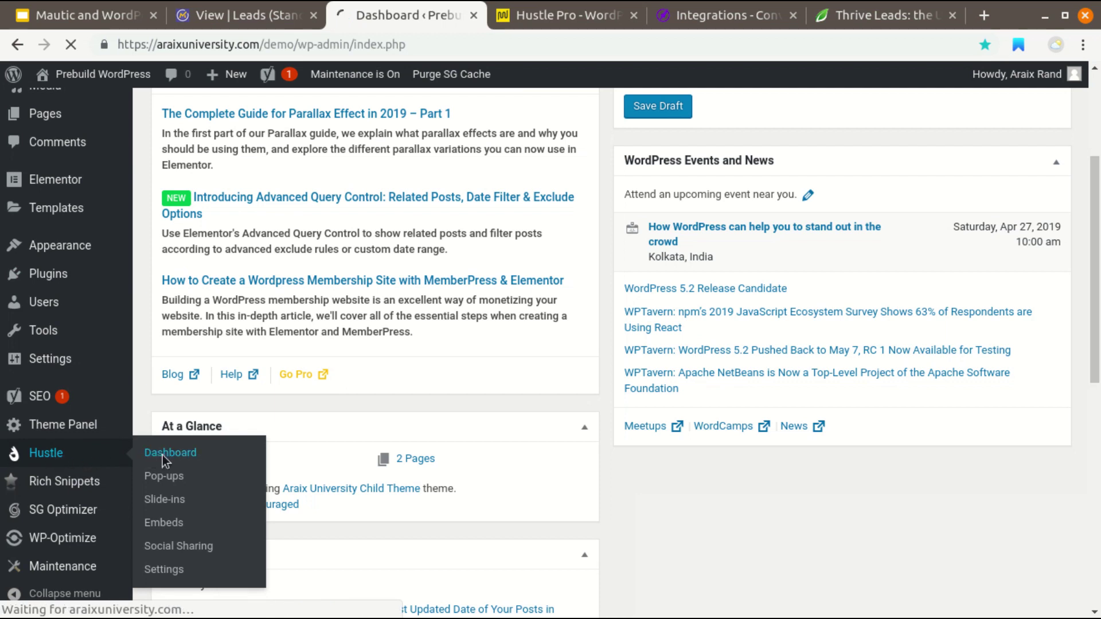
scroll(418, 314, down, 10)
scroll(419, 313, up, 3)
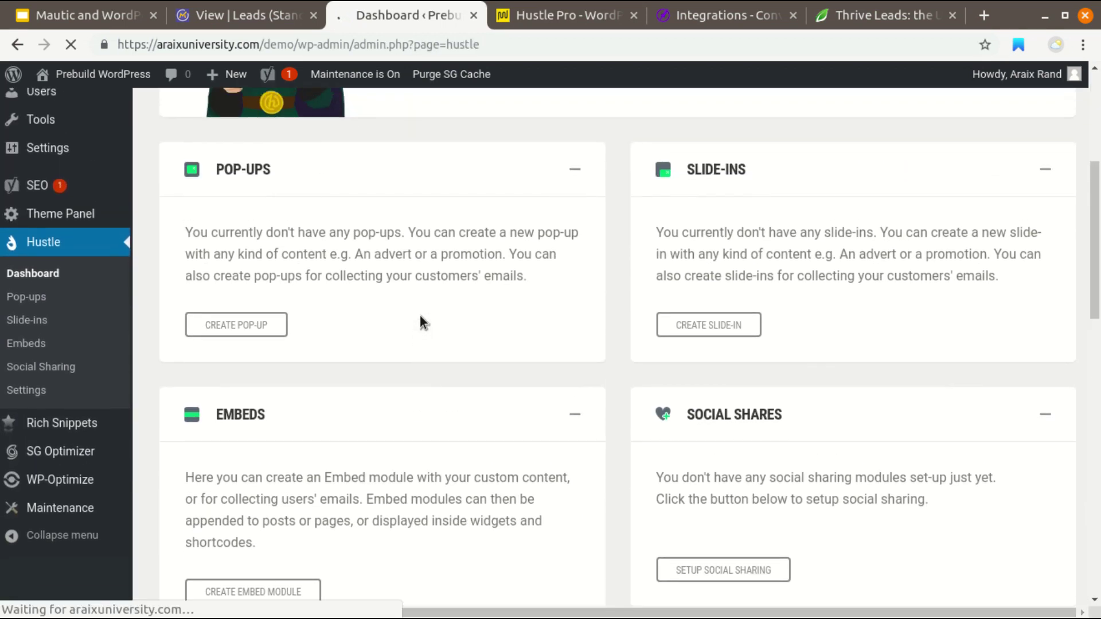
scroll(420, 317, down, 1)
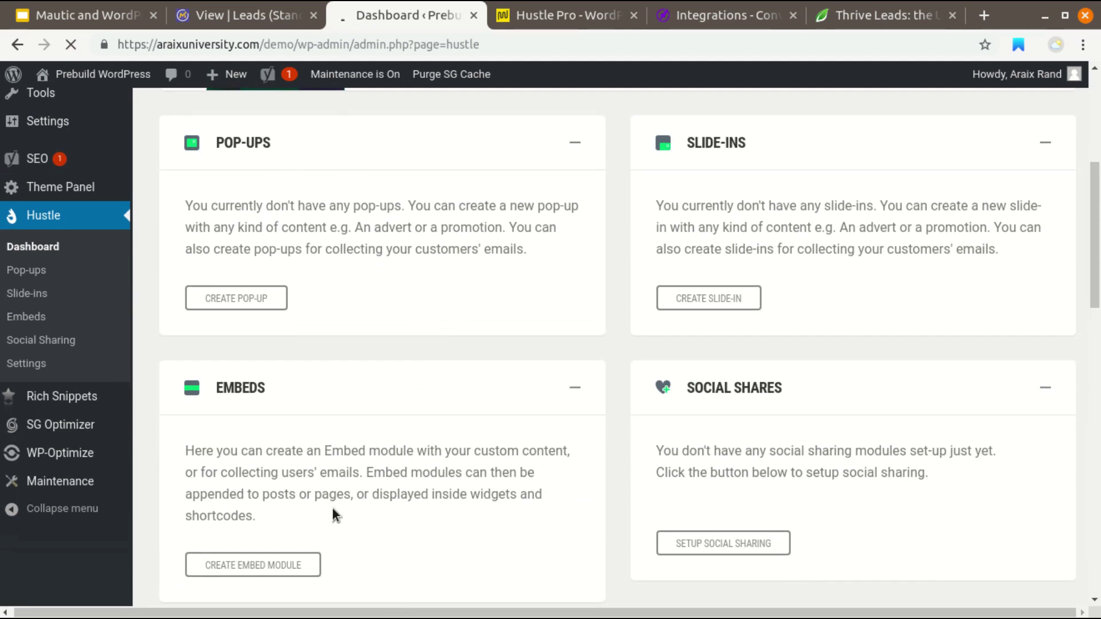
click(281, 565)
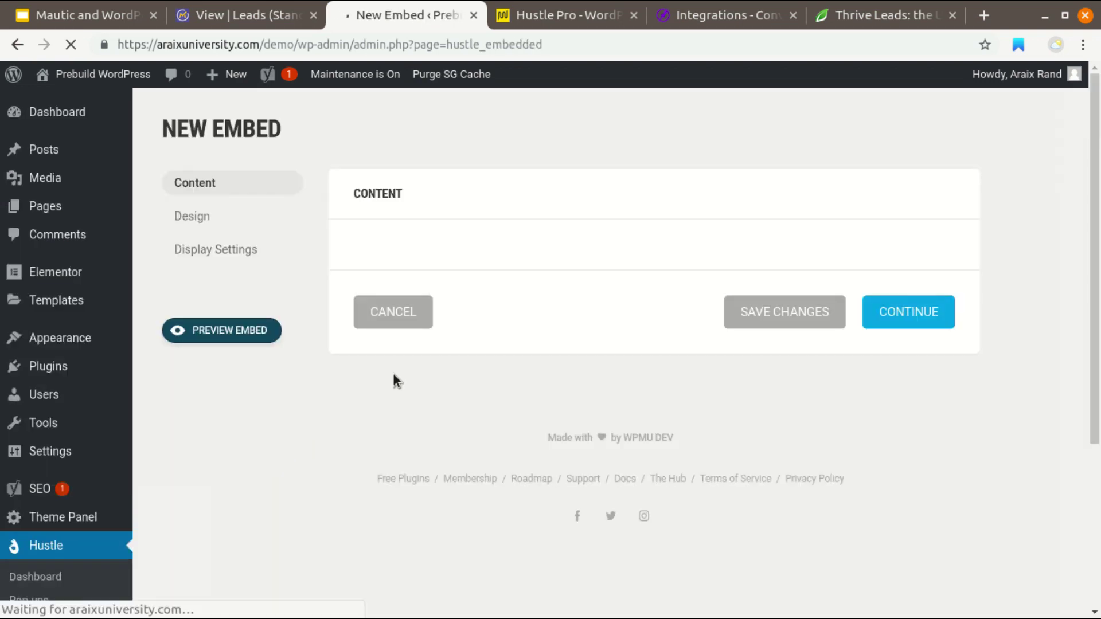
Switch on 'Add email collection to this embed' and choose Add Another Service.
scroll(424, 360, down, 4)
scroll(424, 361, down, 5)
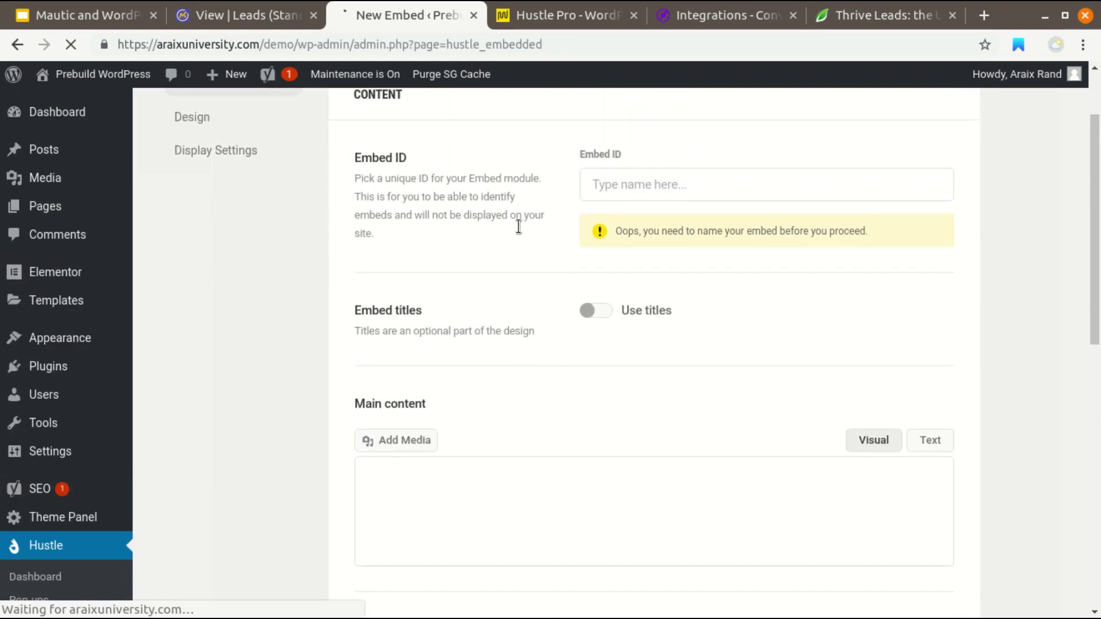
scroll(505, 338, down, 4)
scroll(506, 343, down, 5)
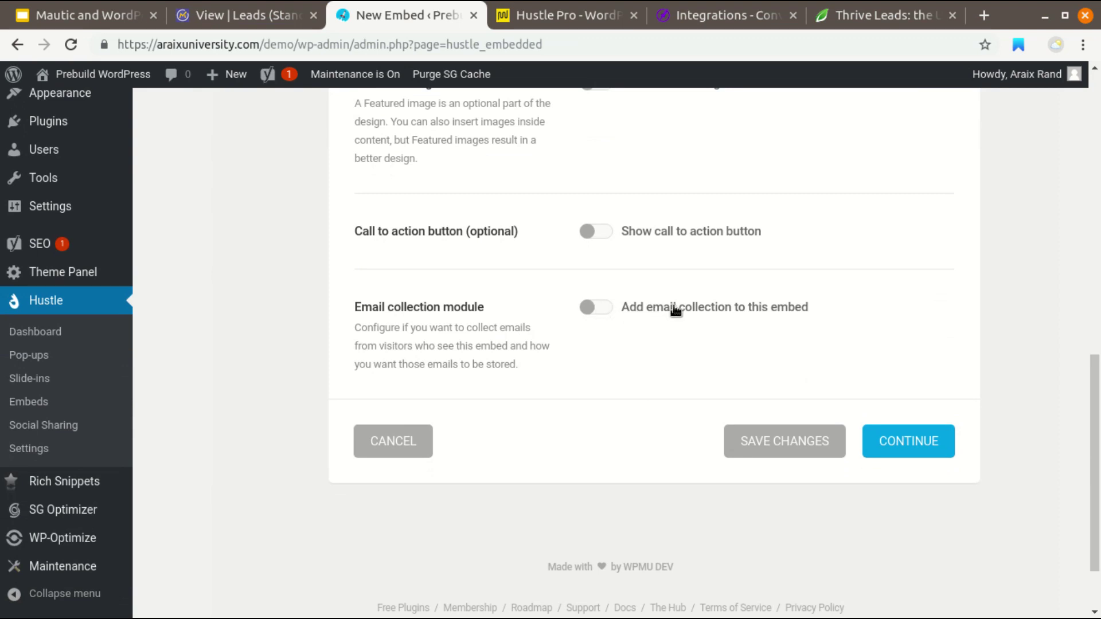
click(596, 307)
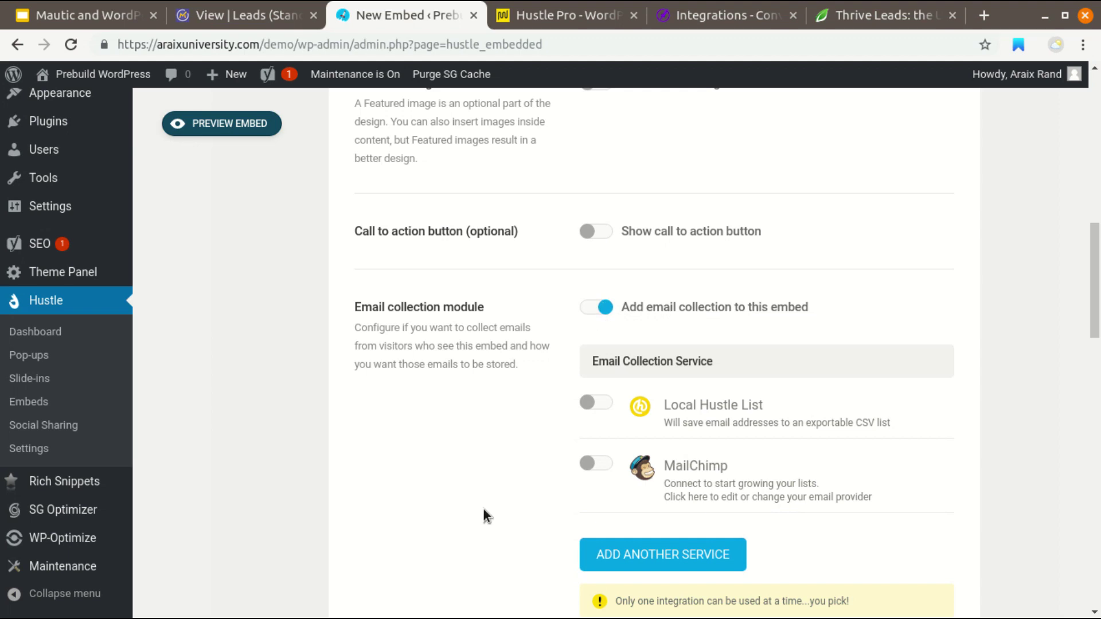
scroll(483, 508, down, 3)
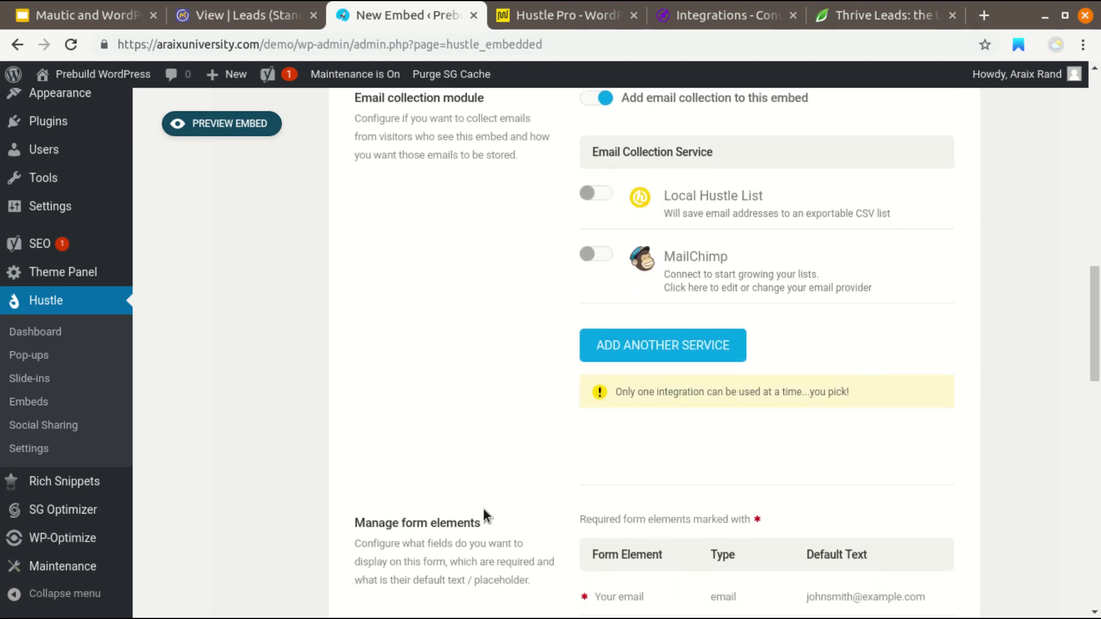
click(641, 348)
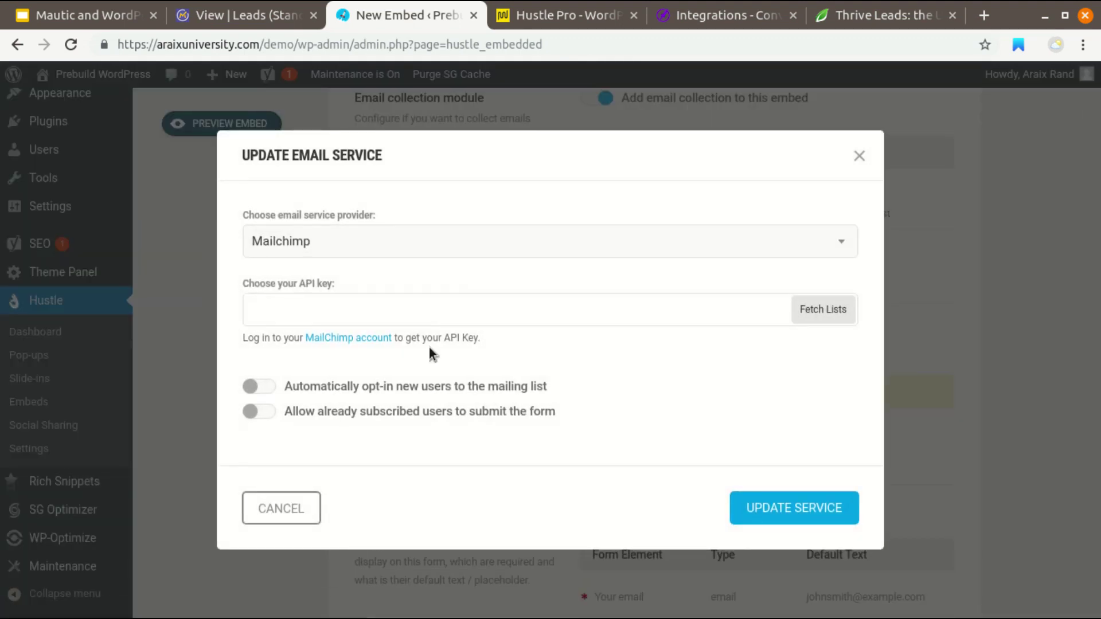
Select Mautic as the email service provider and click into its URL, login email and password fields.
click(453, 239)
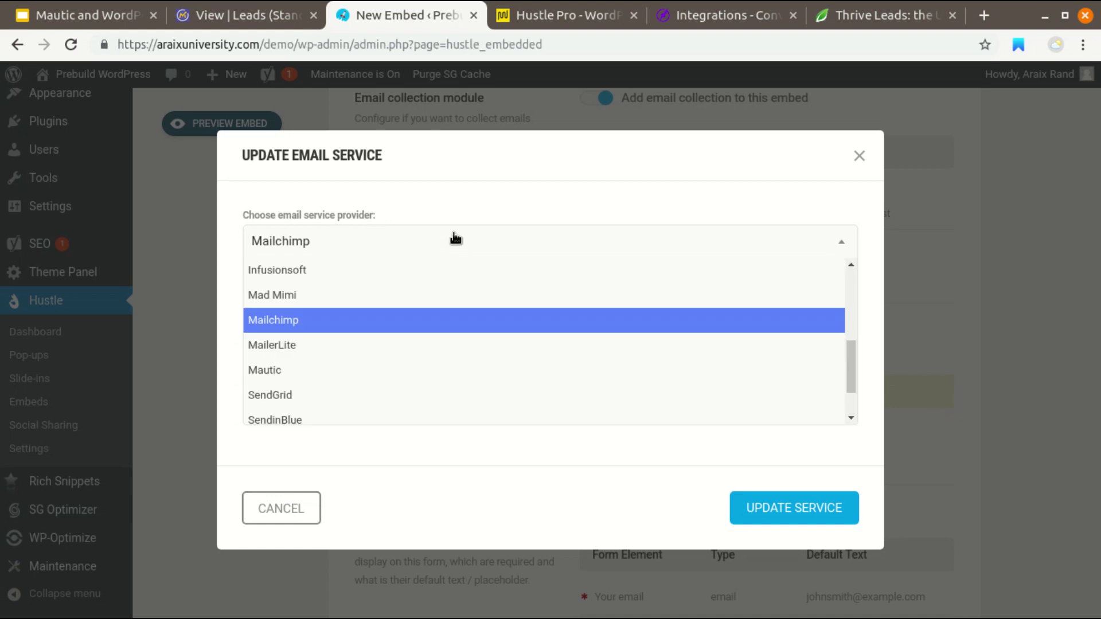
click(332, 371)
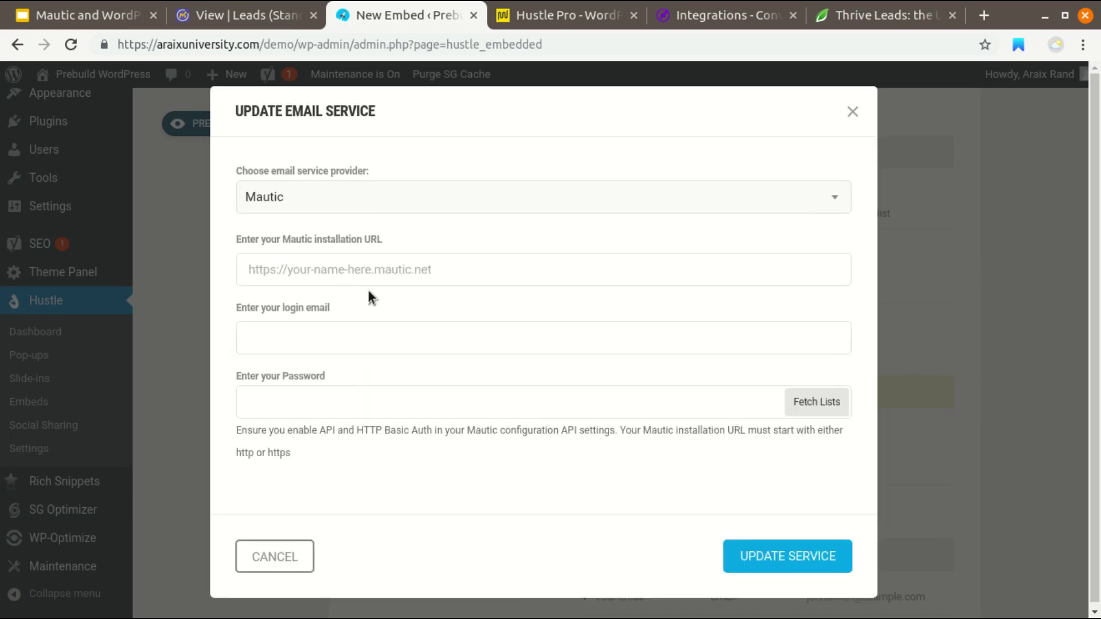
click(342, 272)
click(295, 339)
click(492, 383)
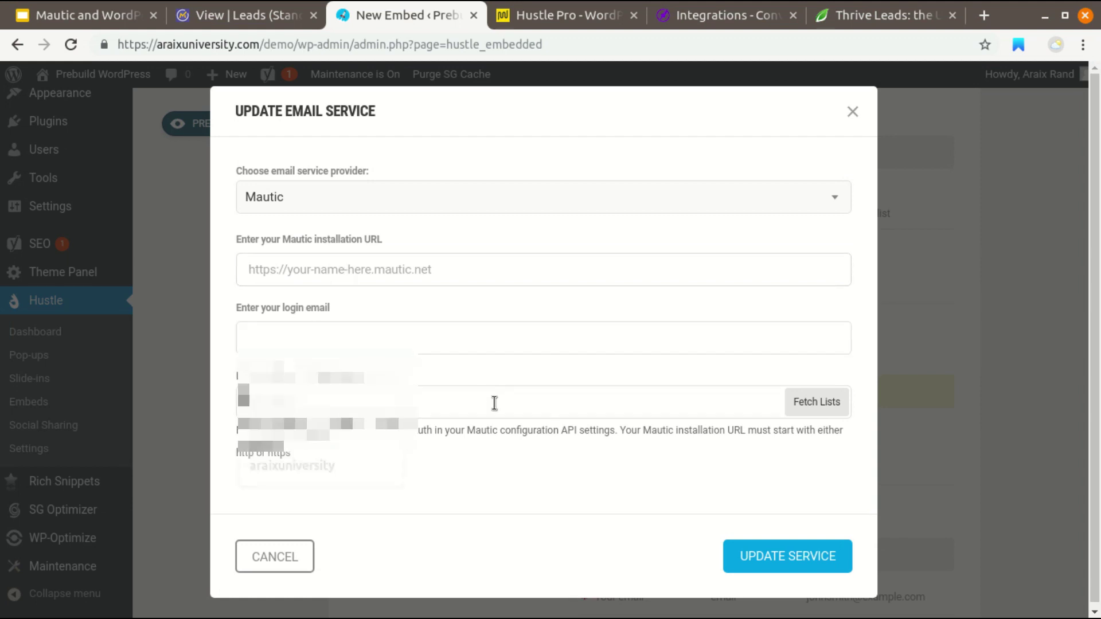
click(343, 403)
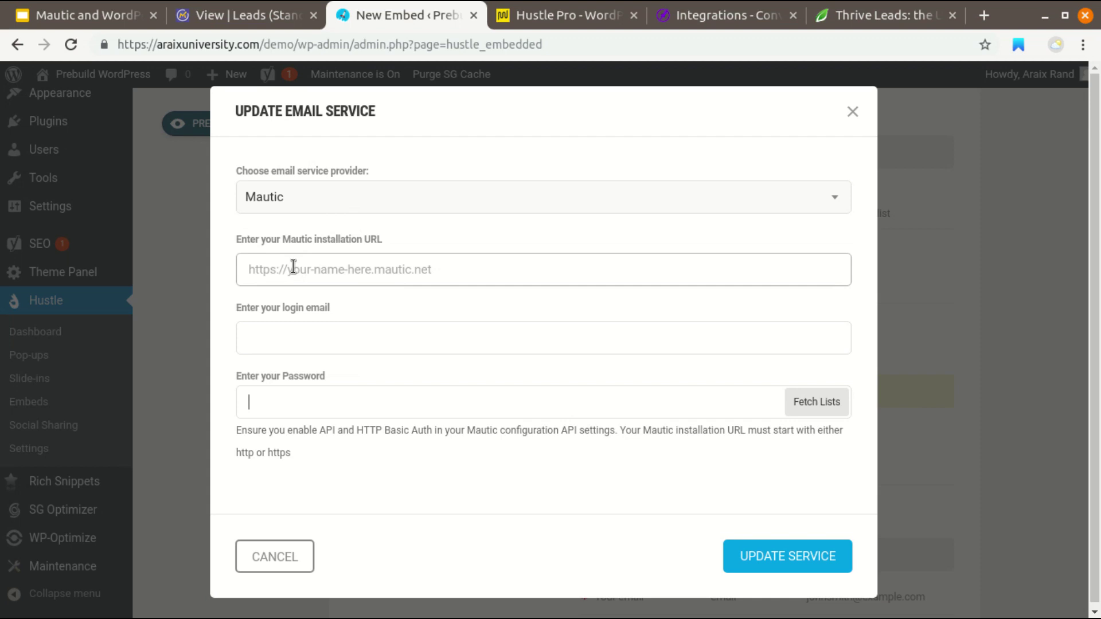
Keep Mautic selected, focus the installation URL field, then switch to the Mautic Leads form tab.
click(323, 204)
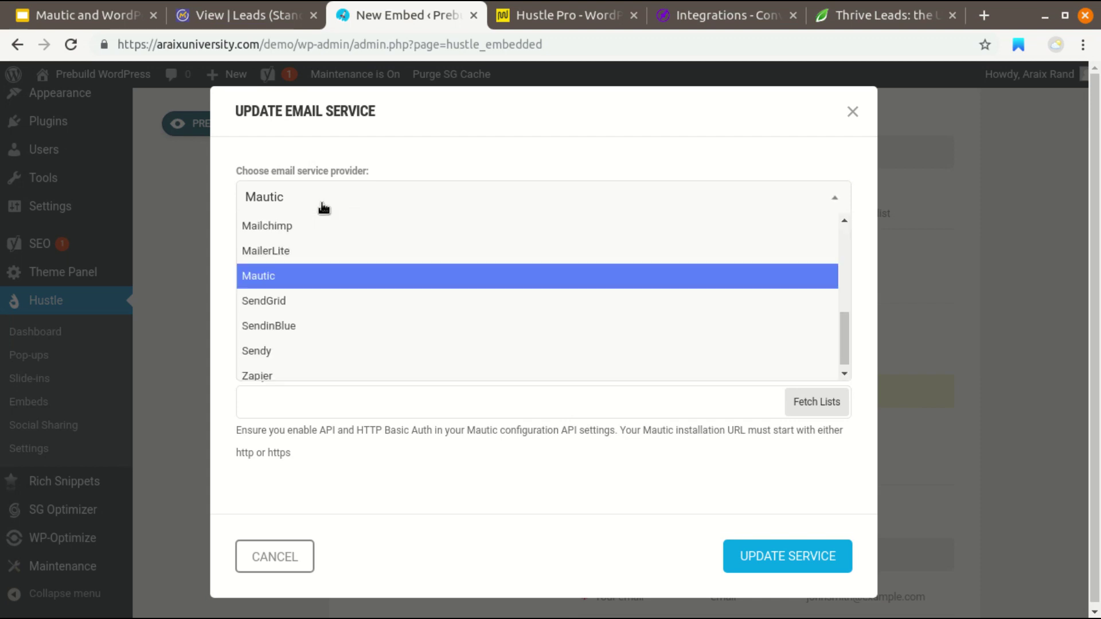
click(288, 194)
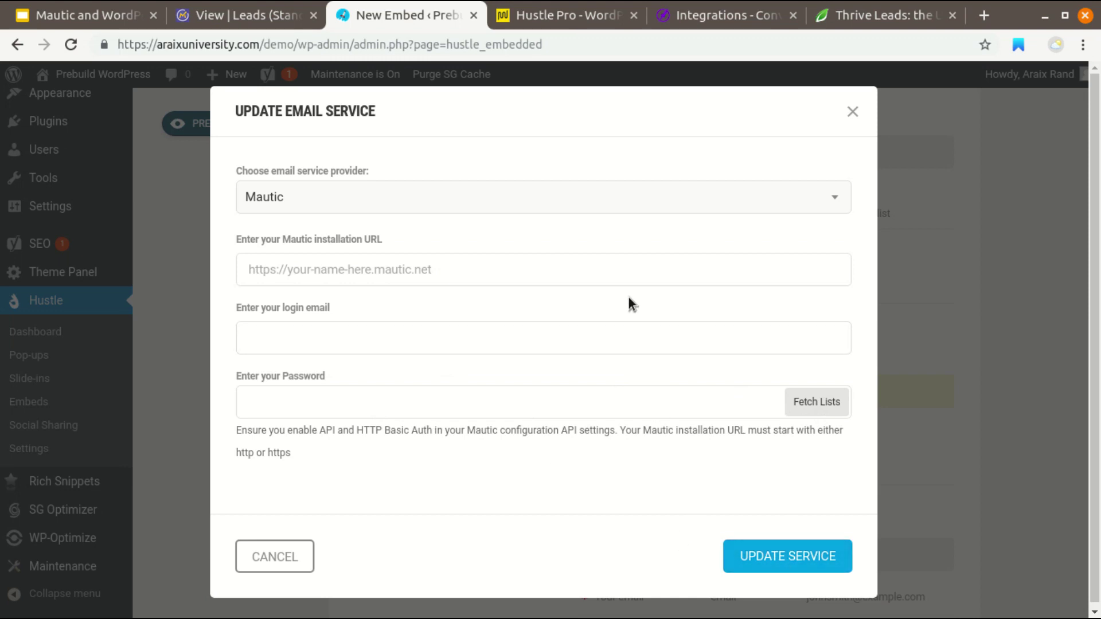
click(284, 270)
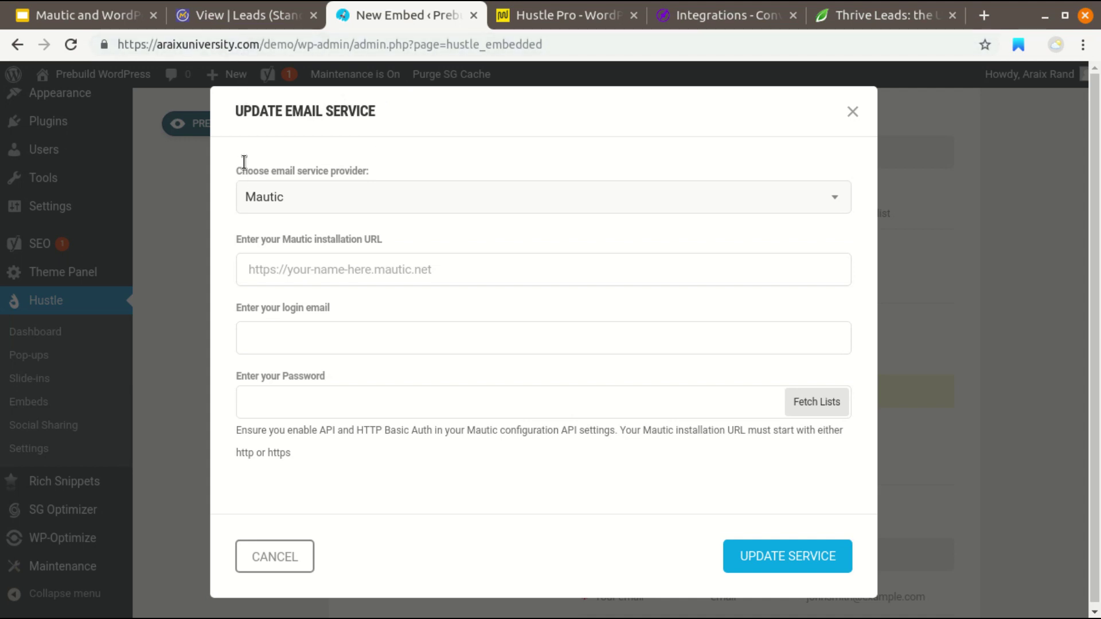
click(249, 14)
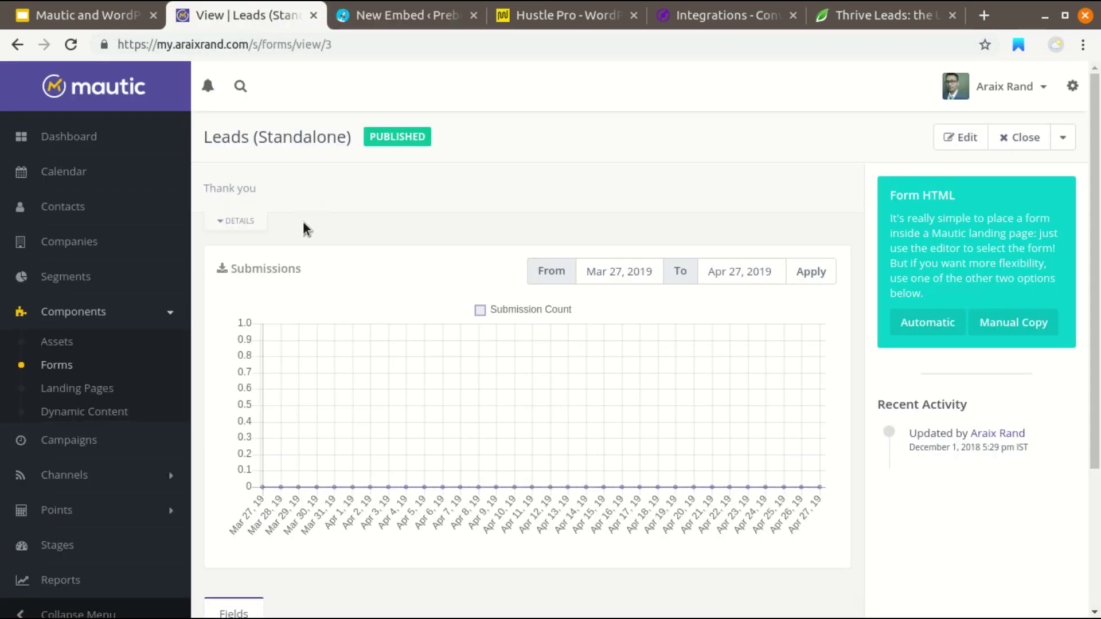
Flip between the Hustle New Embed tab and the Mautic View | Leads form page.
click(410, 16)
click(241, 17)
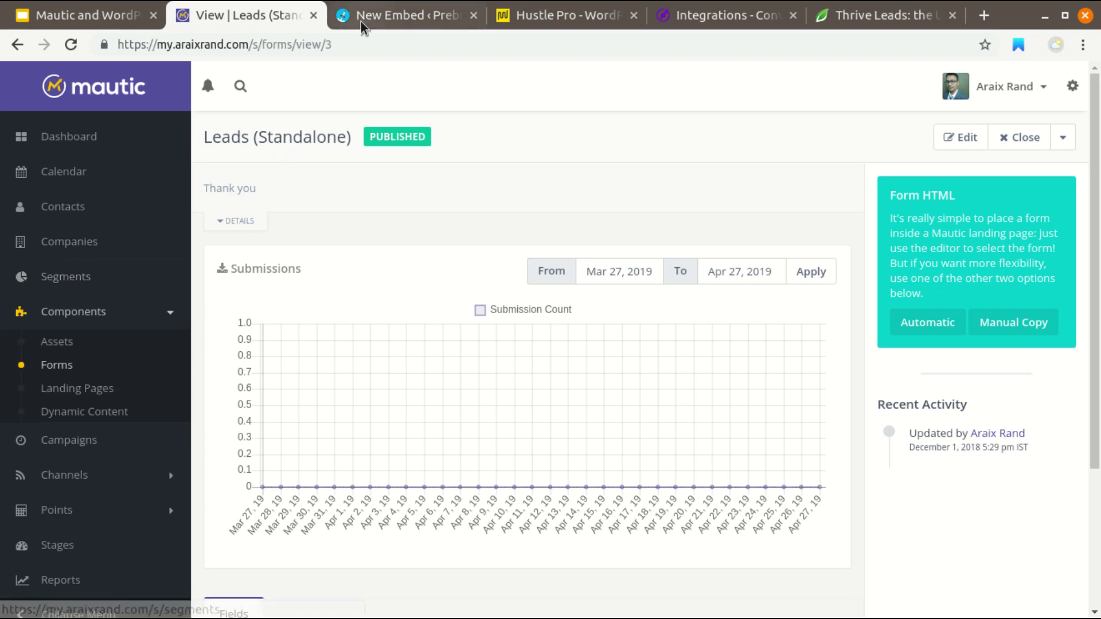
click(396, 17)
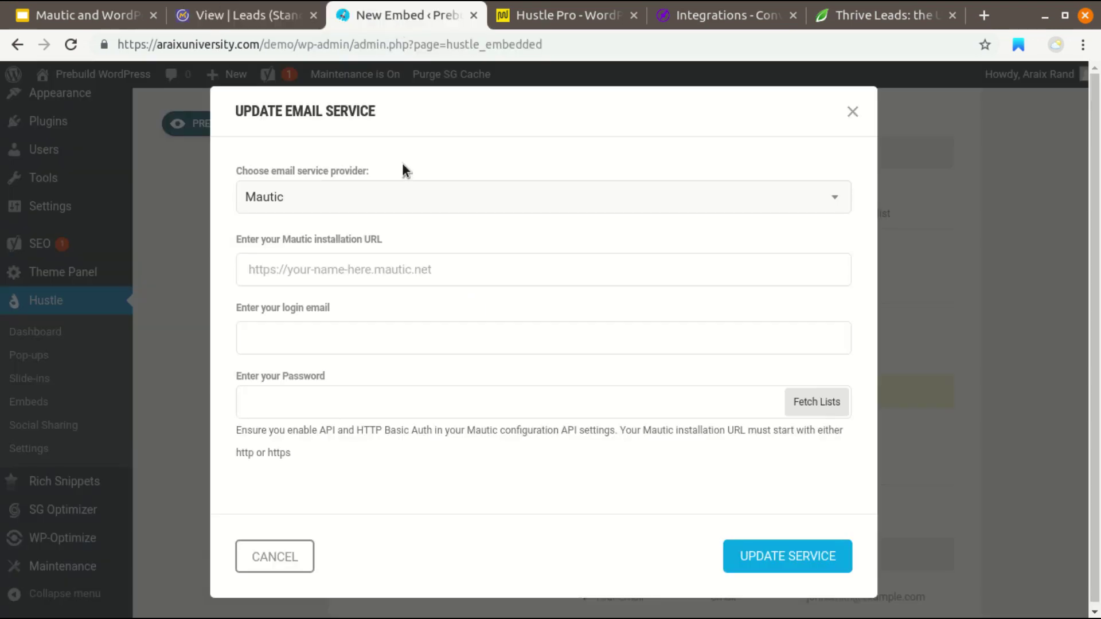
click(468, 324)
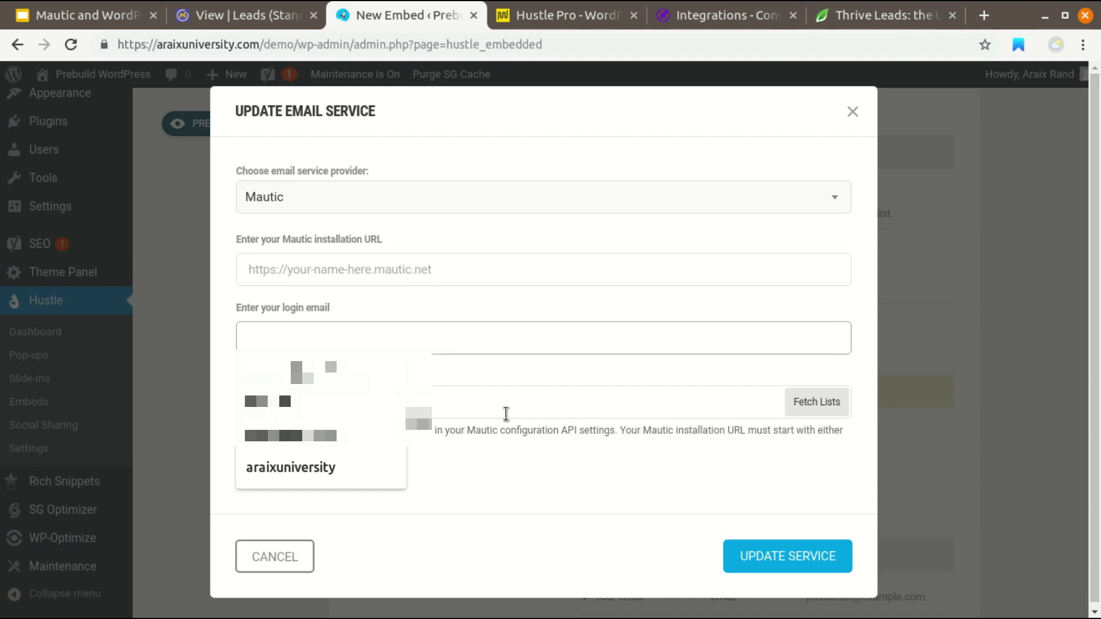
click(506, 413)
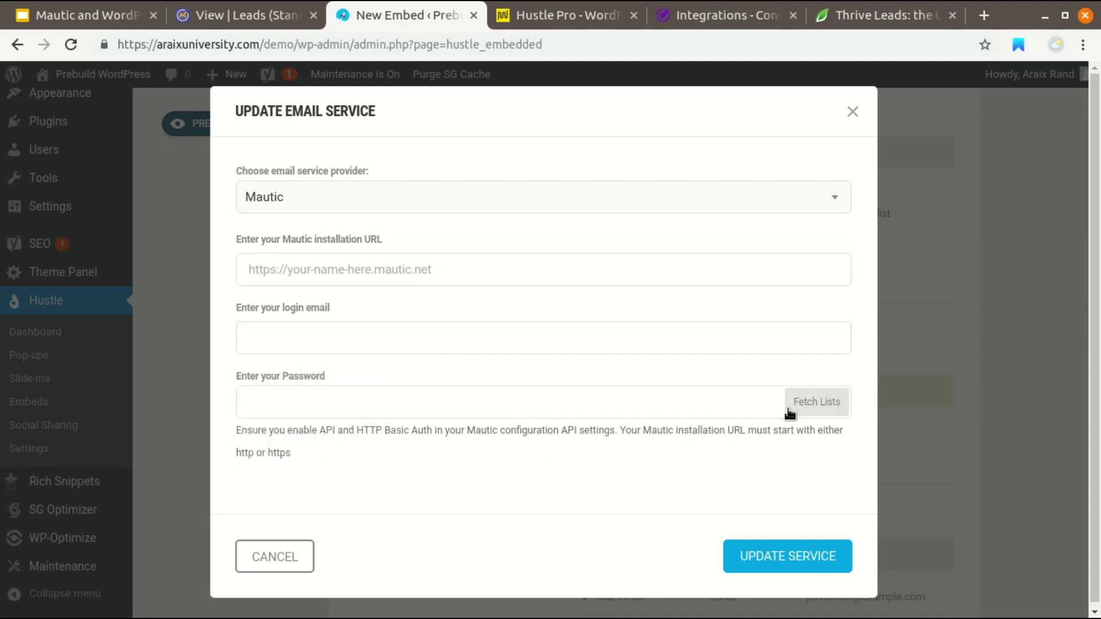